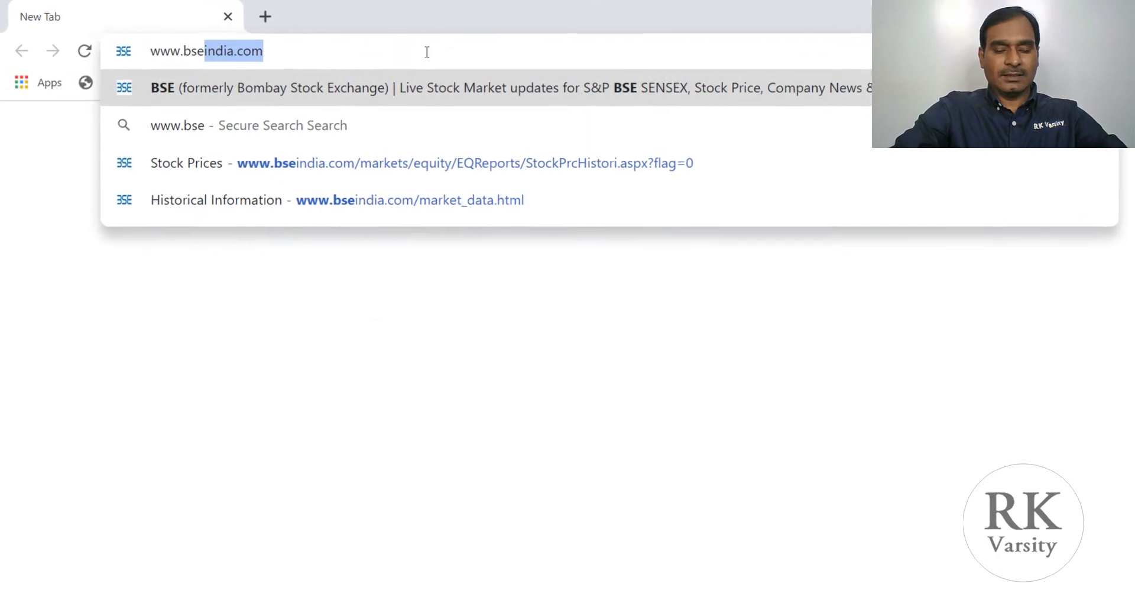
type("india.com")
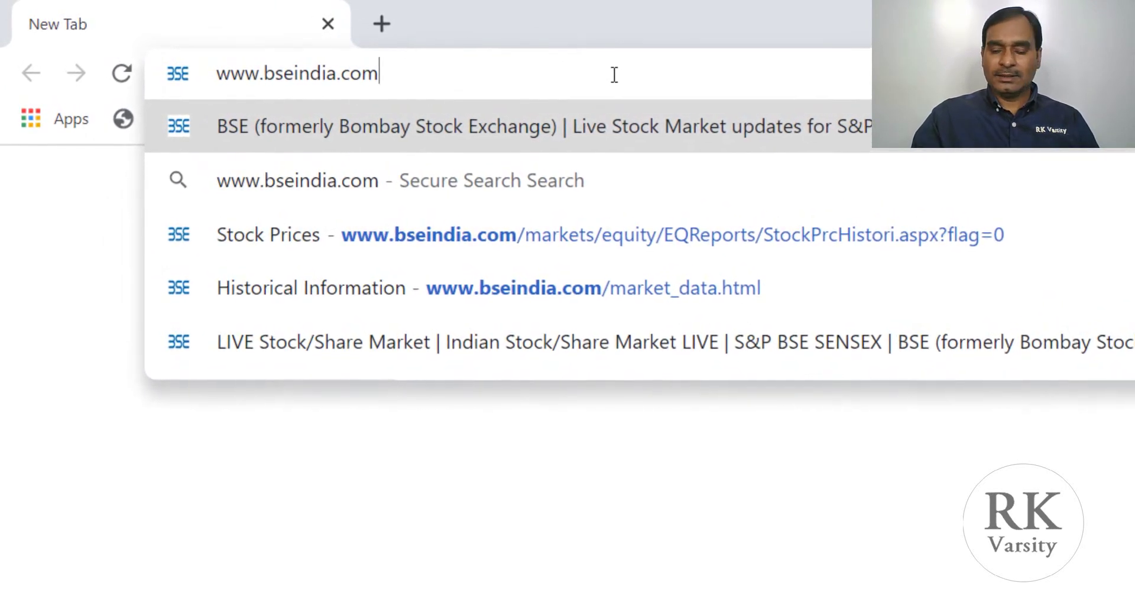
key("Return")
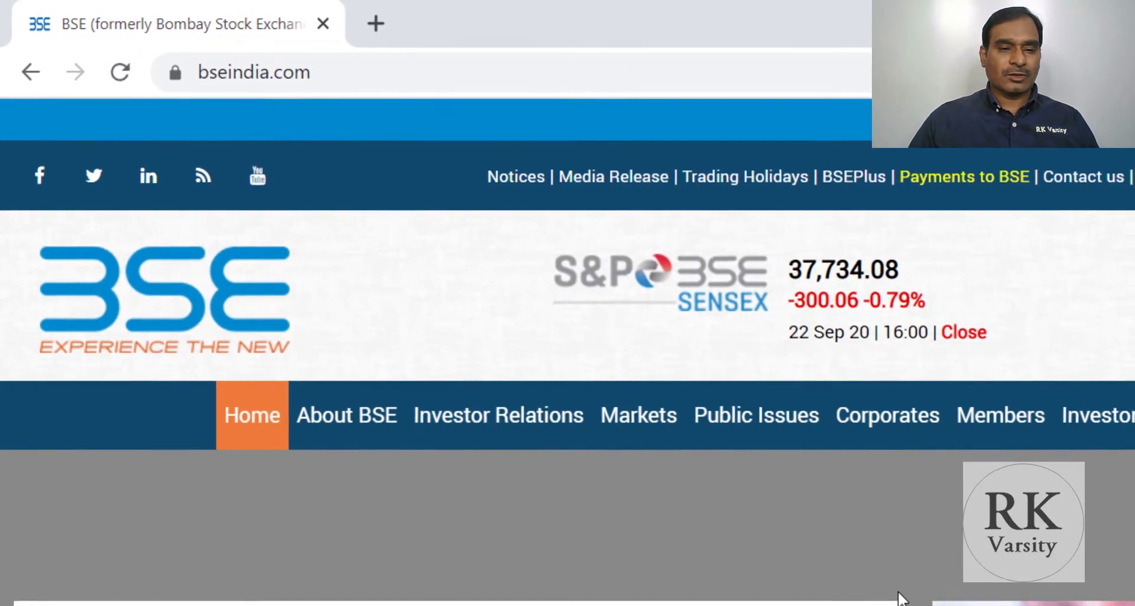
scroll(892, 590, "down", 2)
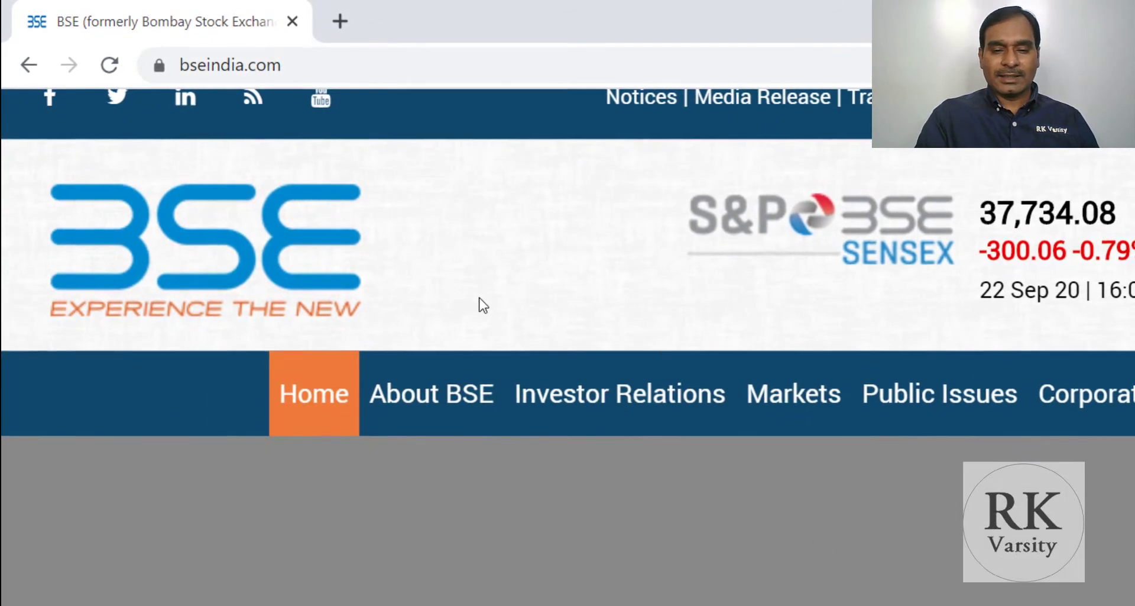
left_click(798, 401)
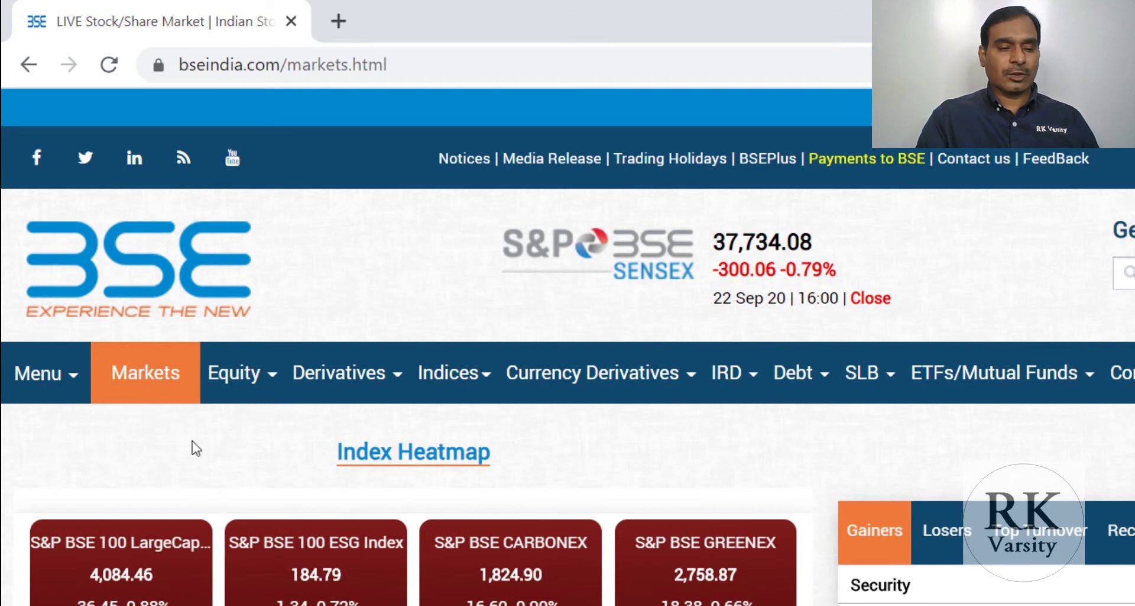
Open the Equity market's Historical Data page and go to Historical Stock Prices by security and period
left_click(232, 375)
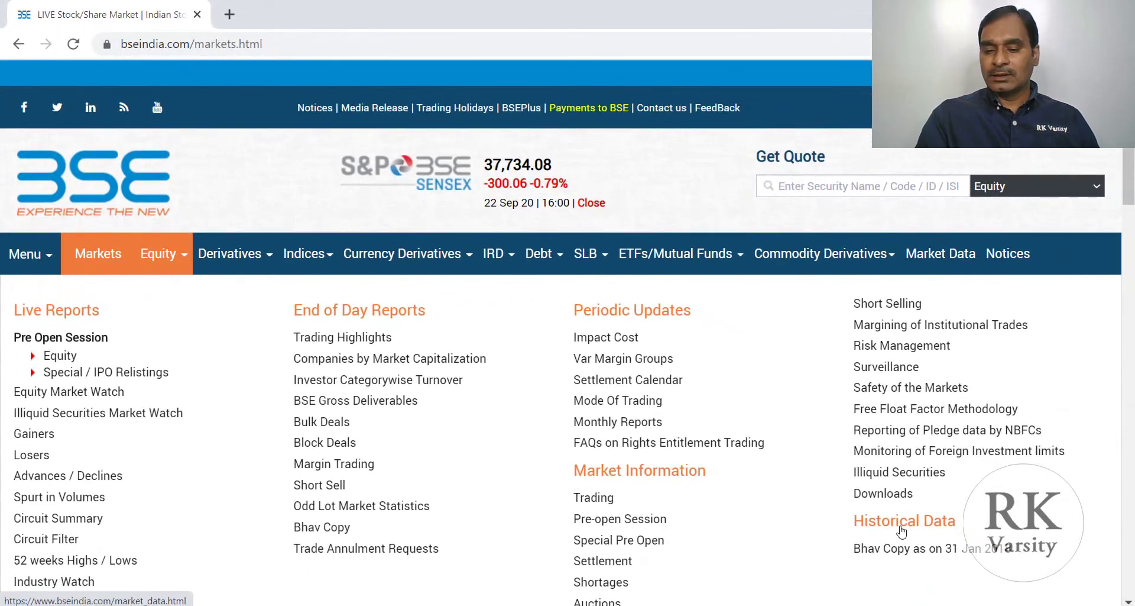
left_click(901, 531)
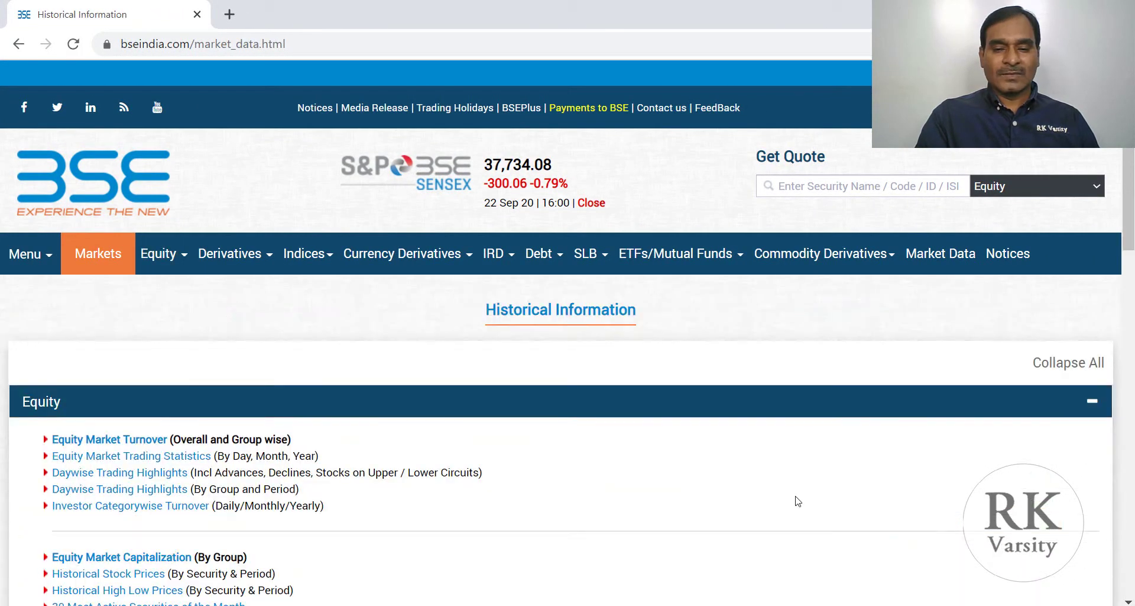
scroll(798, 501, "up", 2)
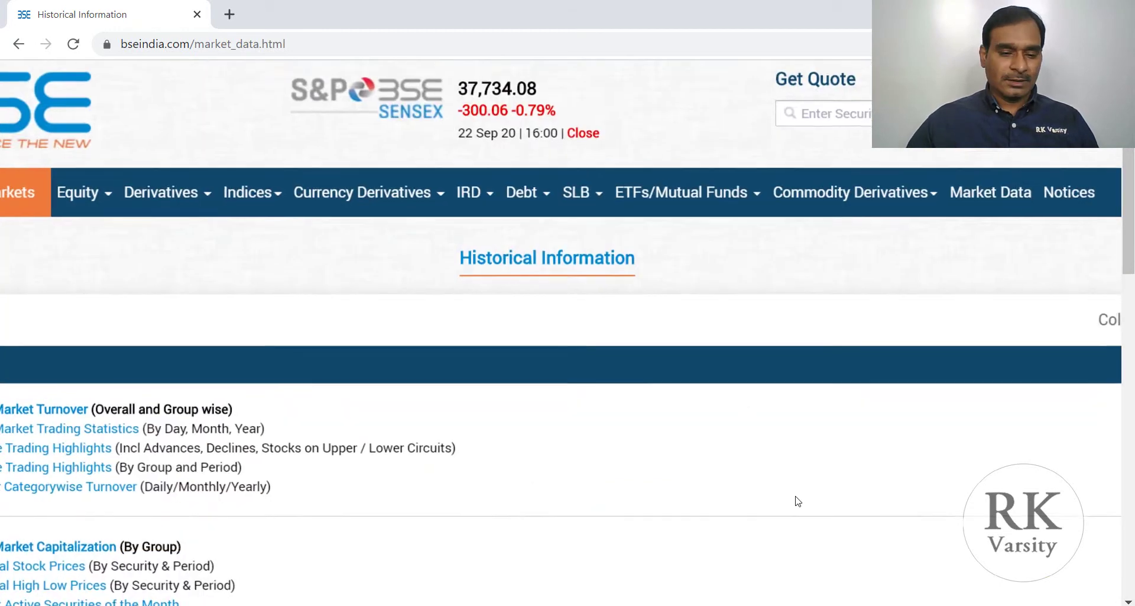
scroll(798, 501, "left", 2)
scroll(799, 500, "down", 1)
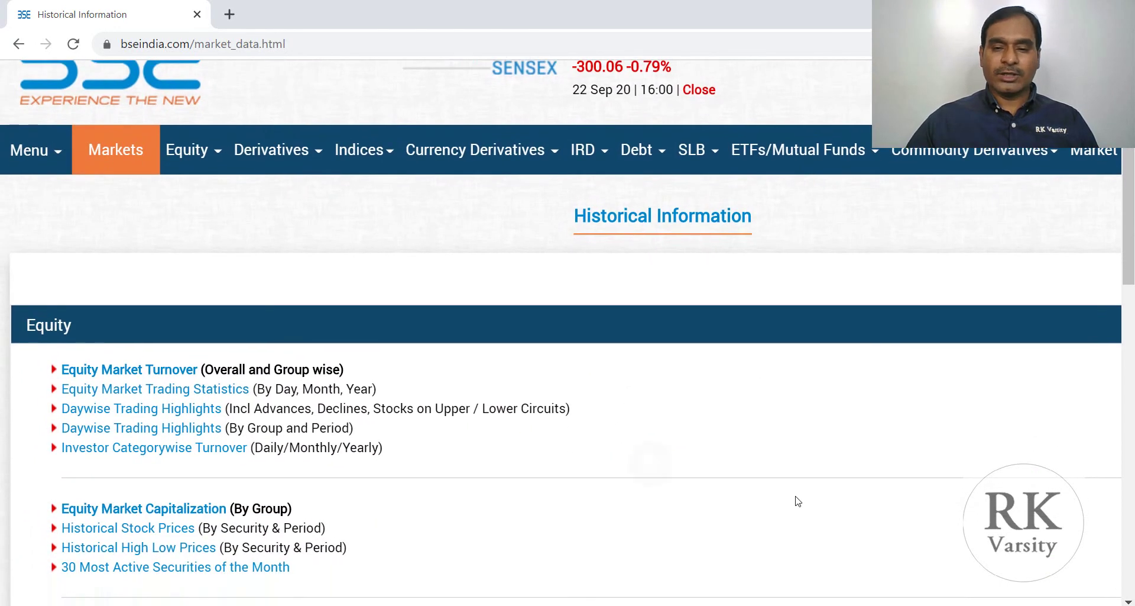
scroll(798, 501, "down", 2)
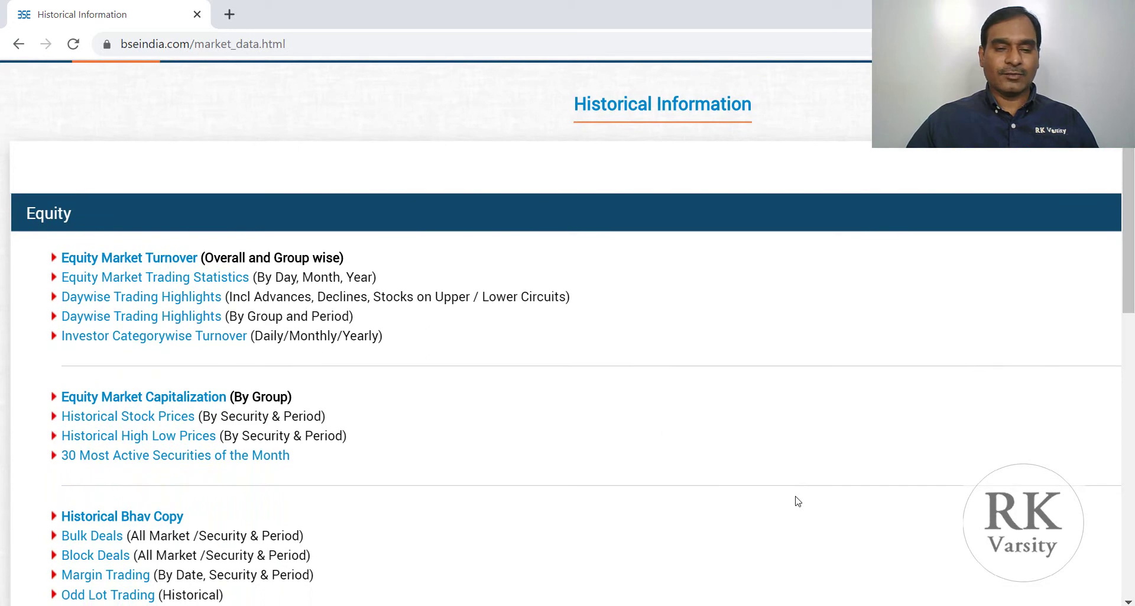
scroll(798, 501, "down", 1)
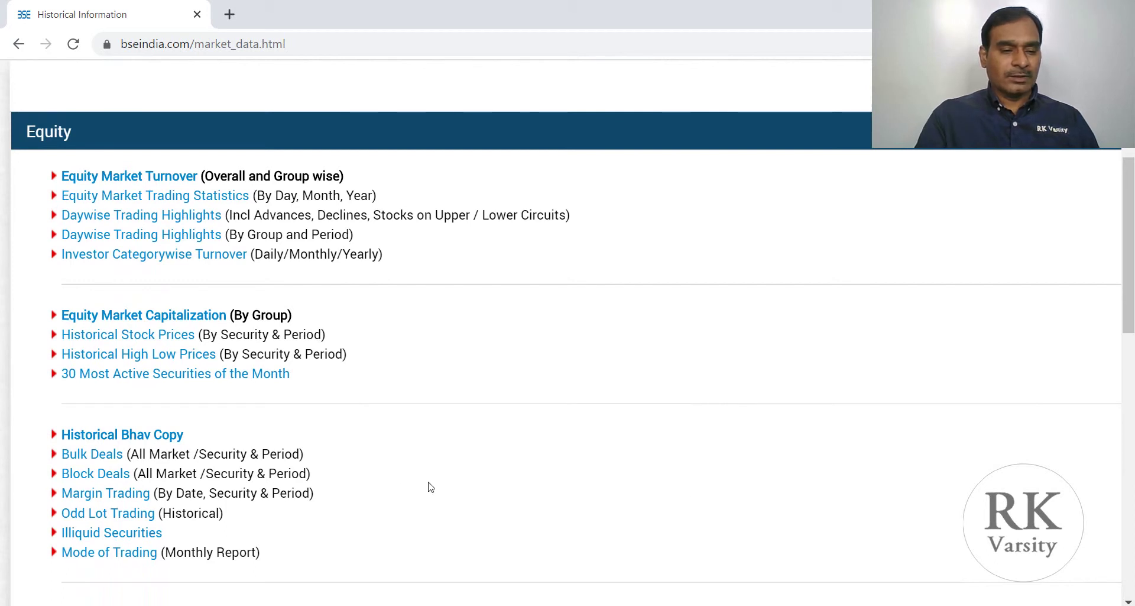
left_click(101, 335)
scroll(685, 403, "down", 3)
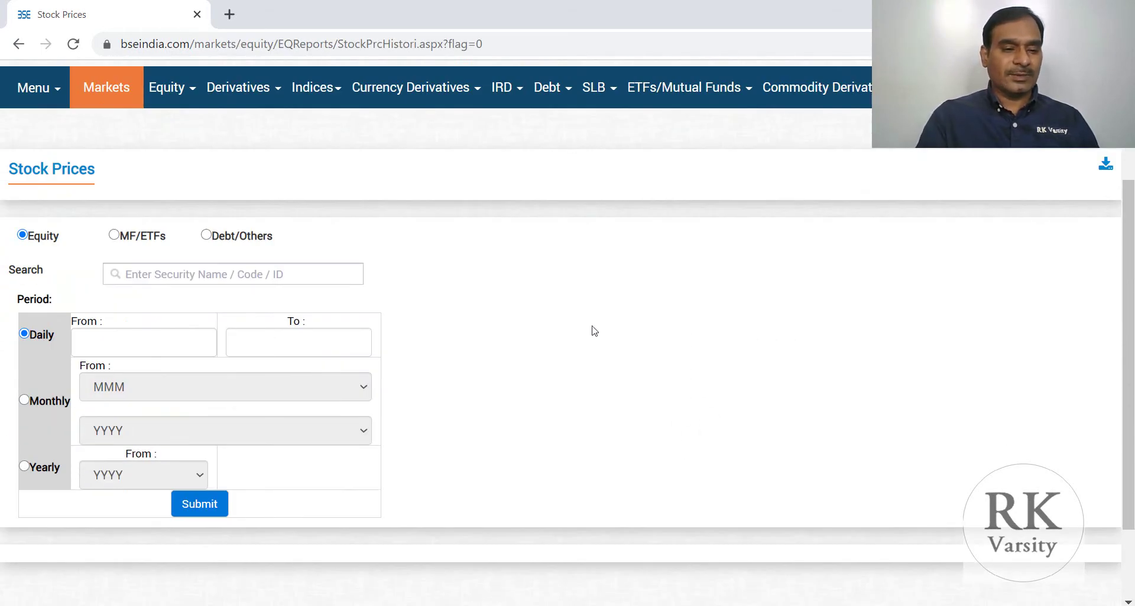
Search for "cip" as the equity security and select CIPLA LTD
left_click(206, 279)
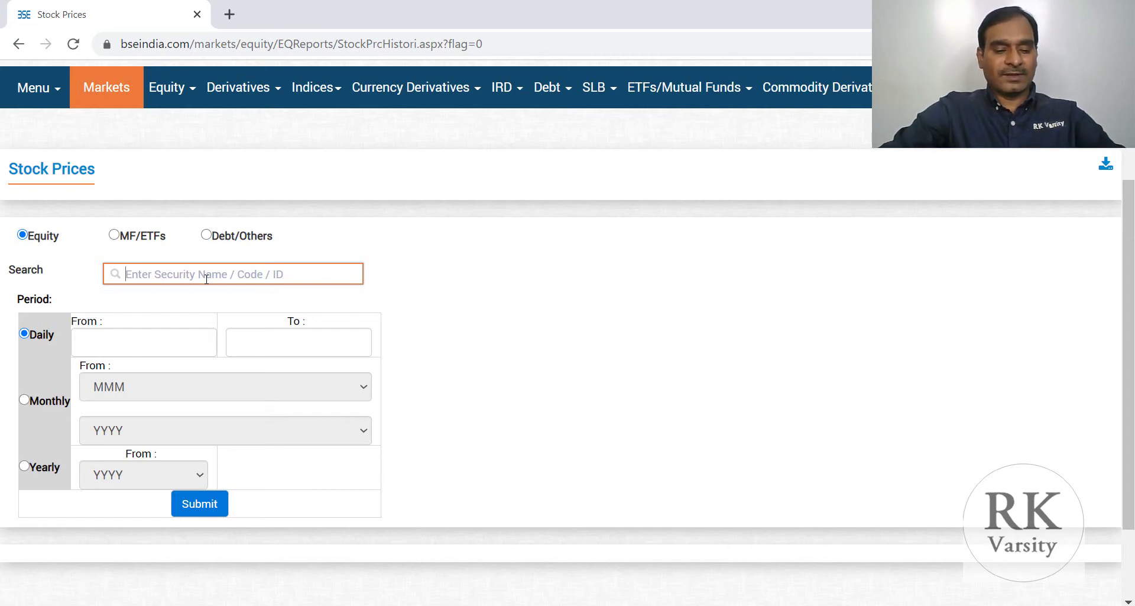
type("c")
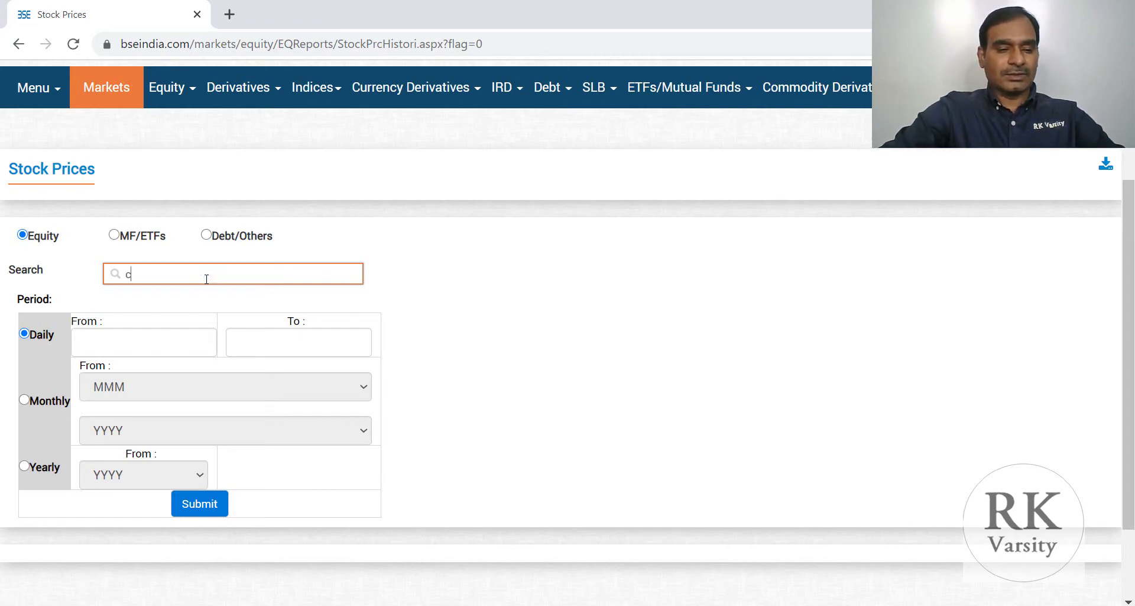
type("i")
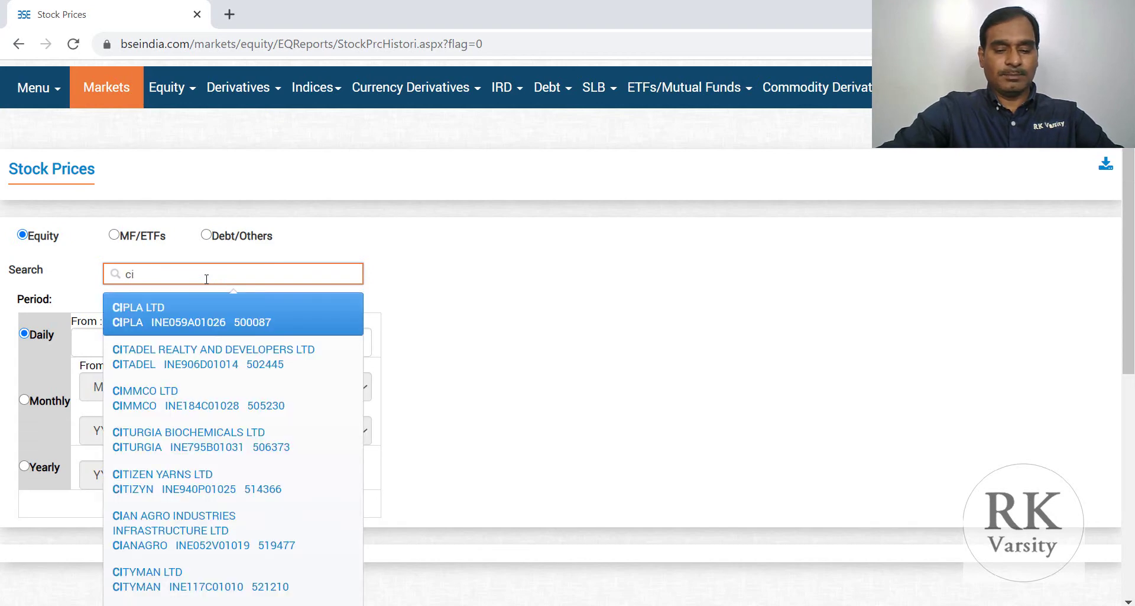
type("p")
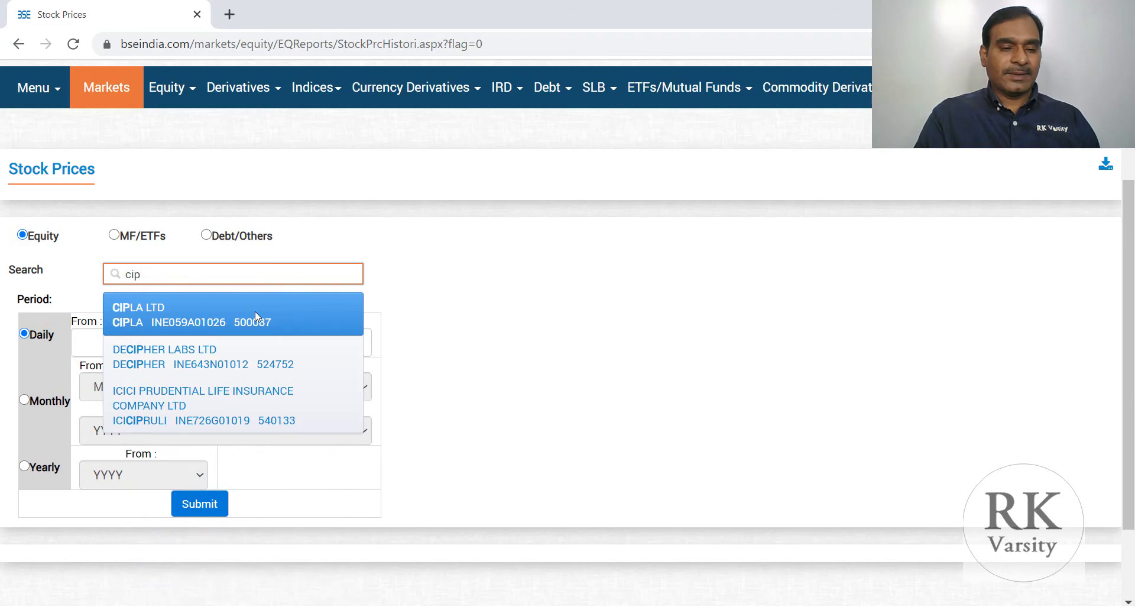
left_click(142, 309)
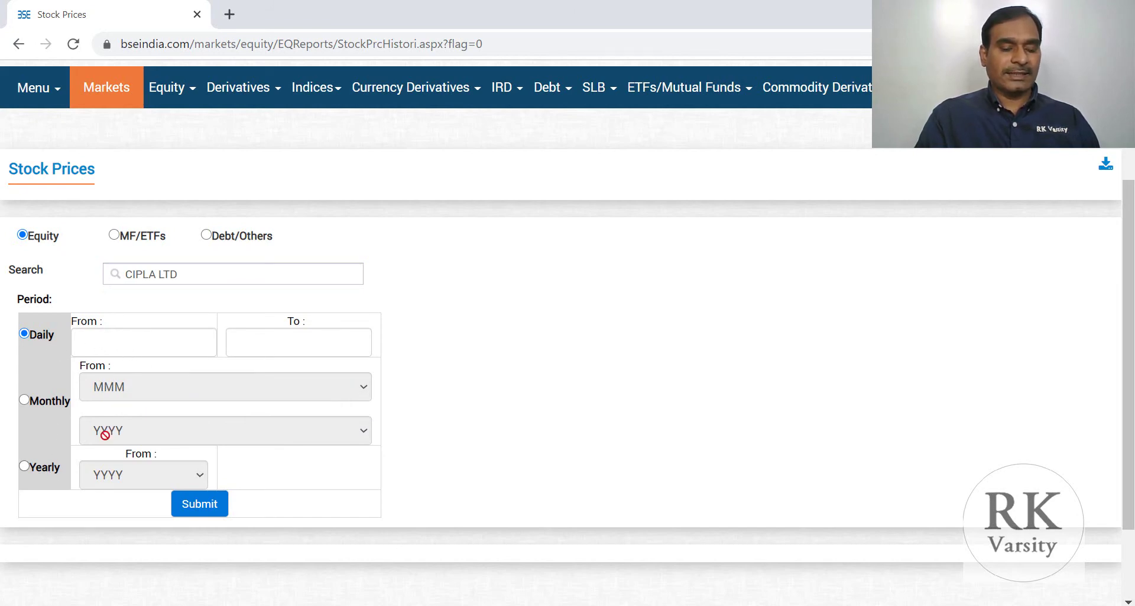
Set the month to January in the daily period's From calendar
left_click(149, 343)
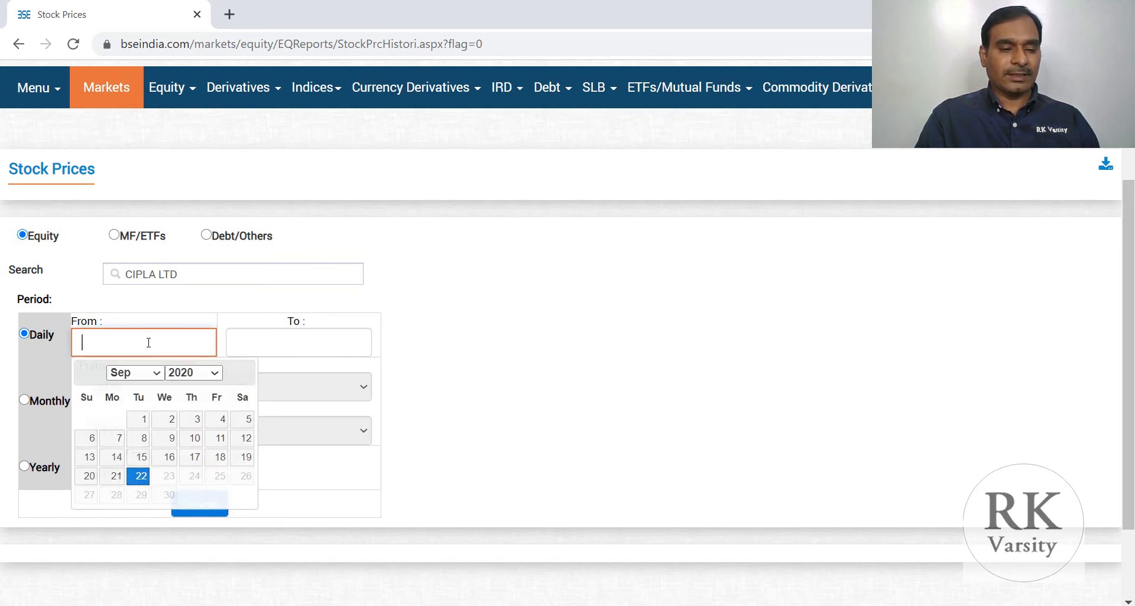
left_click(157, 373)
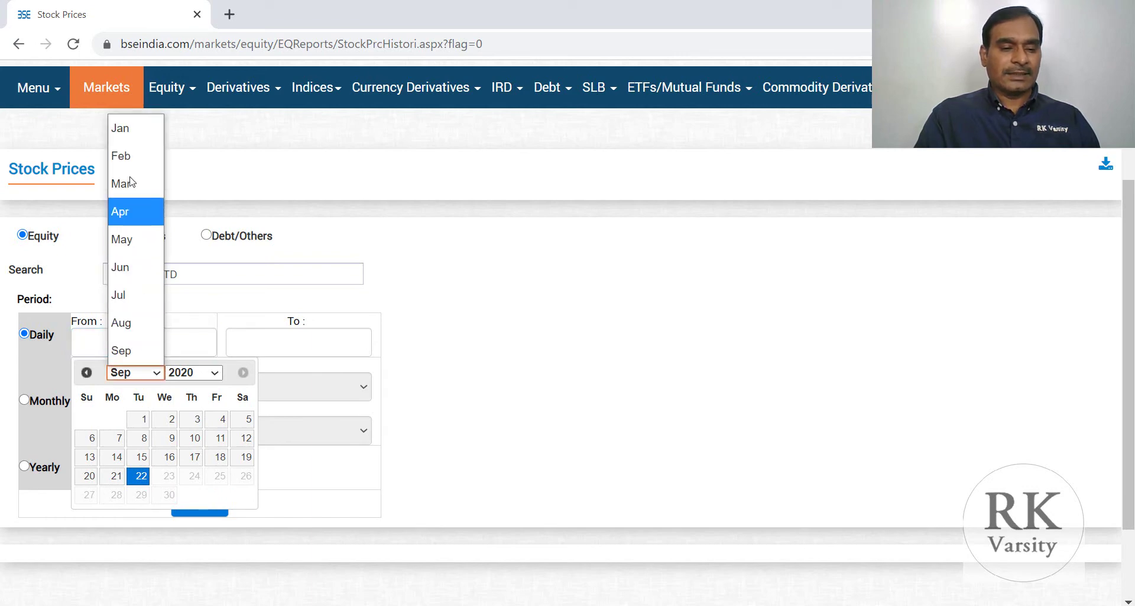
left_click(130, 128)
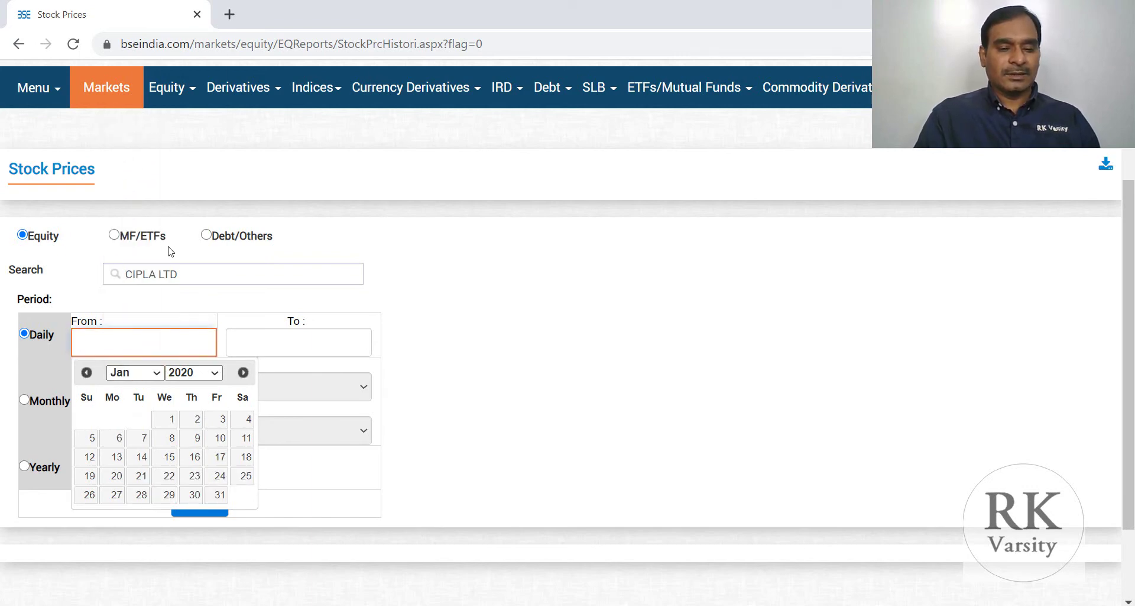
Try the start year 2010 and then 2000 in the From calendar
left_click(213, 372)
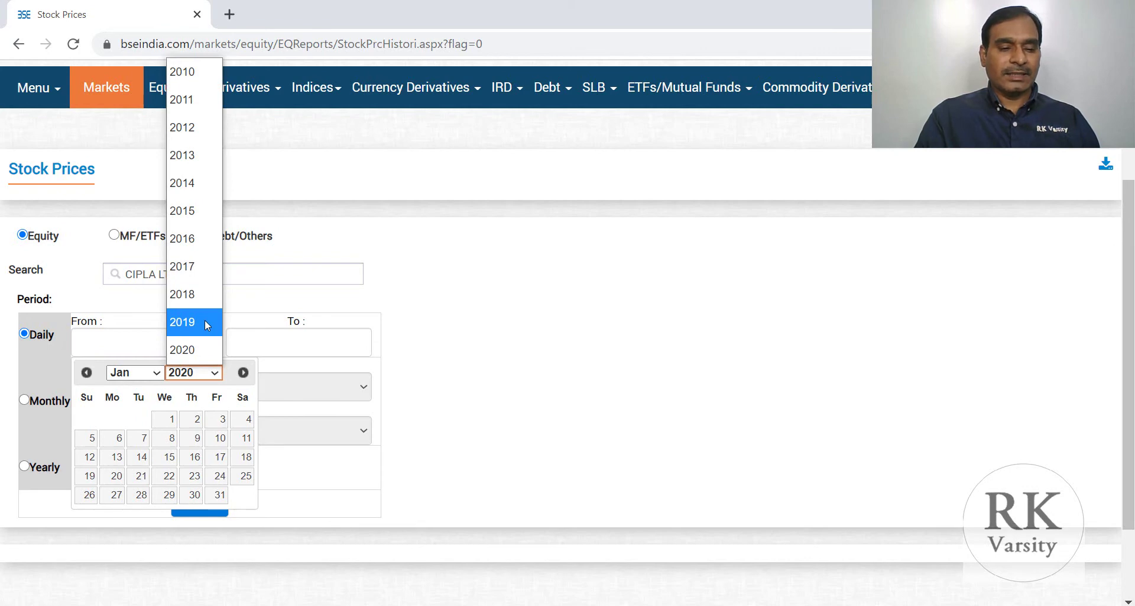
left_click(191, 80)
left_click(216, 375)
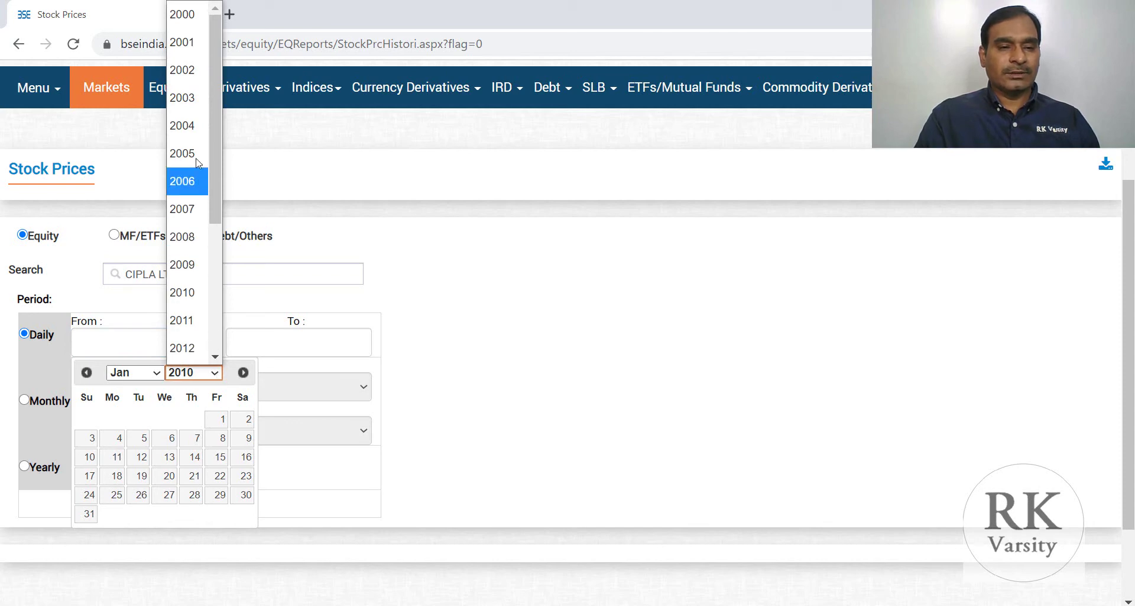
left_click(197, 17)
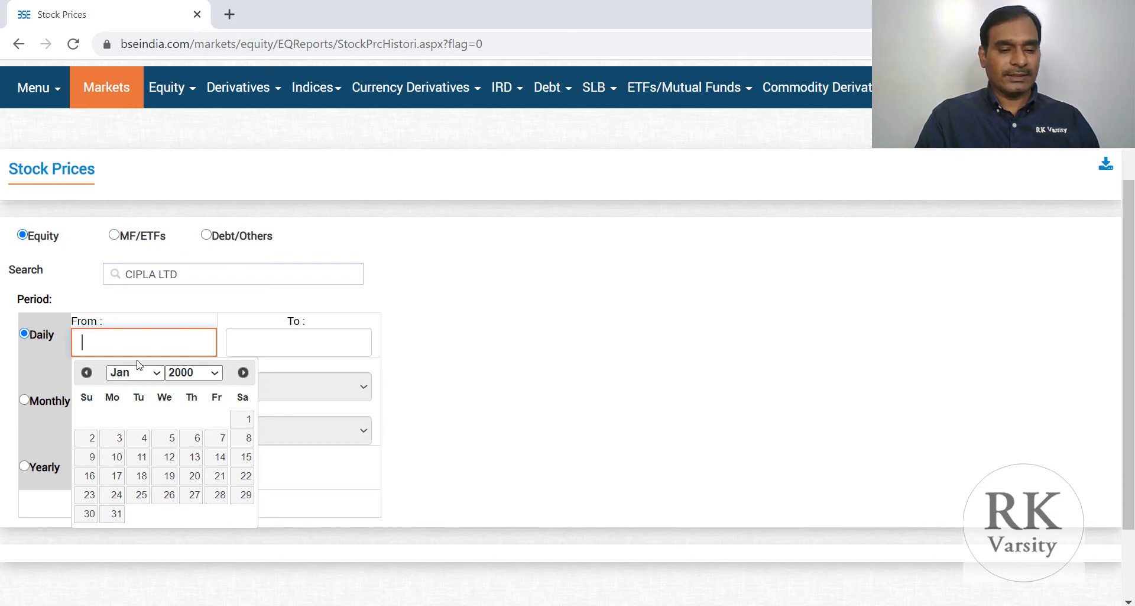
Choose the year 2019 and set the daily period's From date to 01/01/2019
left_click(216, 373)
scroll(201, 328, "down", 6)
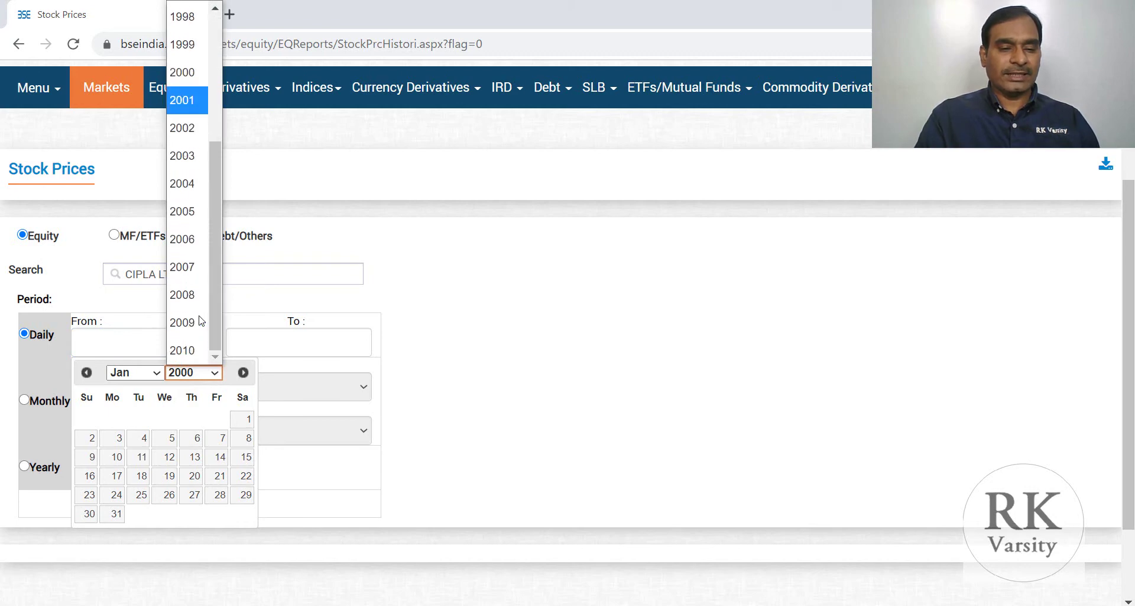
left_click(187, 324)
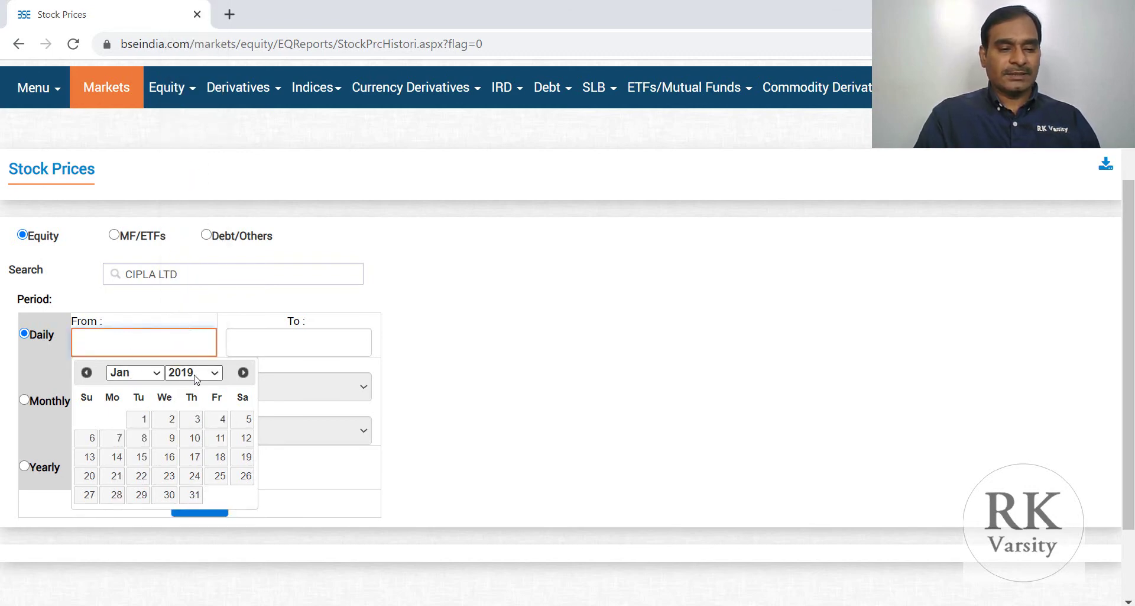
left_click(141, 422)
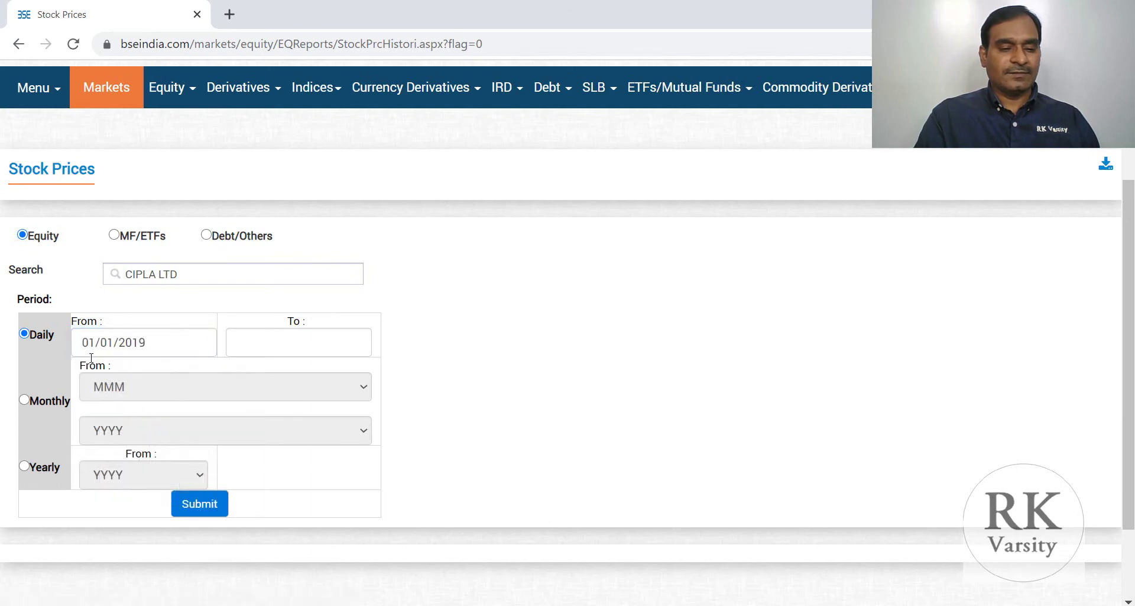
Set the daily period's To date to 31/08/2020 and submit the stock price query
left_click(266, 353)
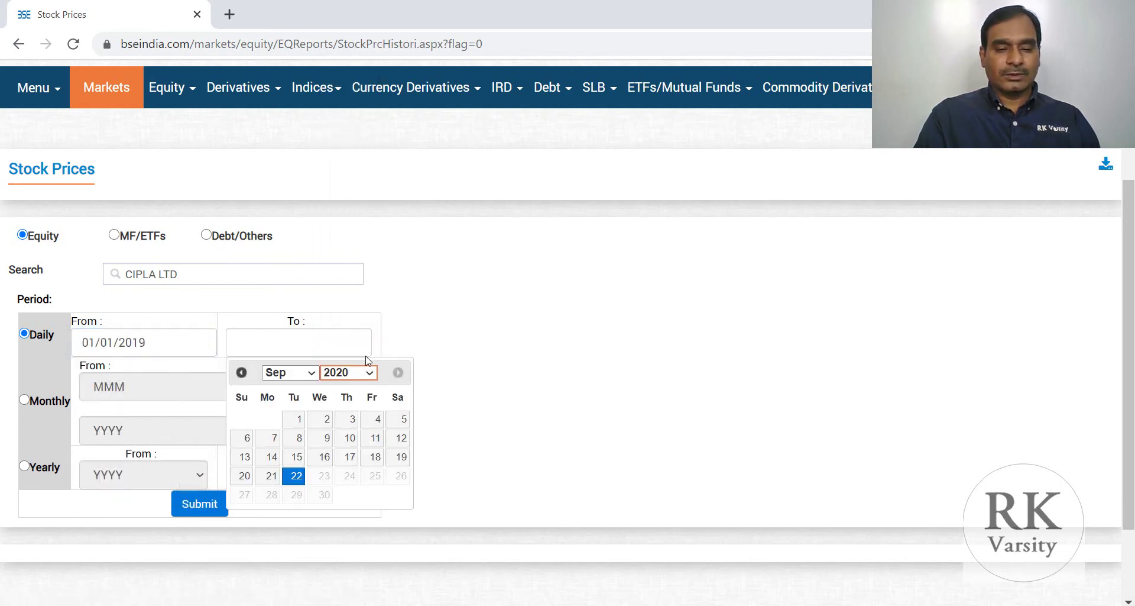
left_click(308, 372)
left_click(295, 325)
left_click(273, 513)
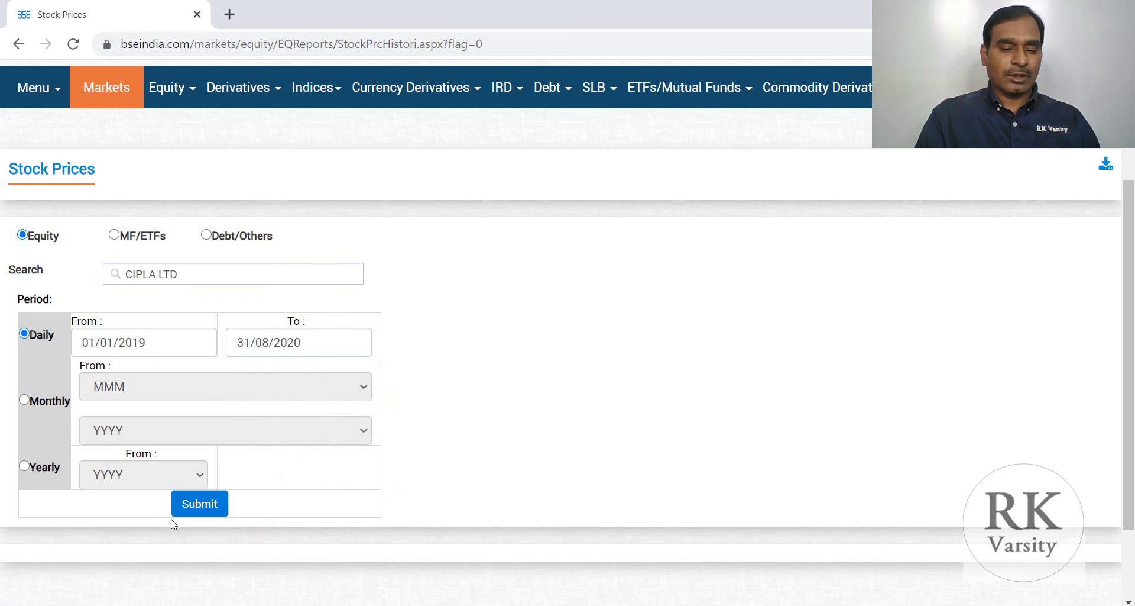
left_click(207, 507)
scroll(763, 388, "down", 4)
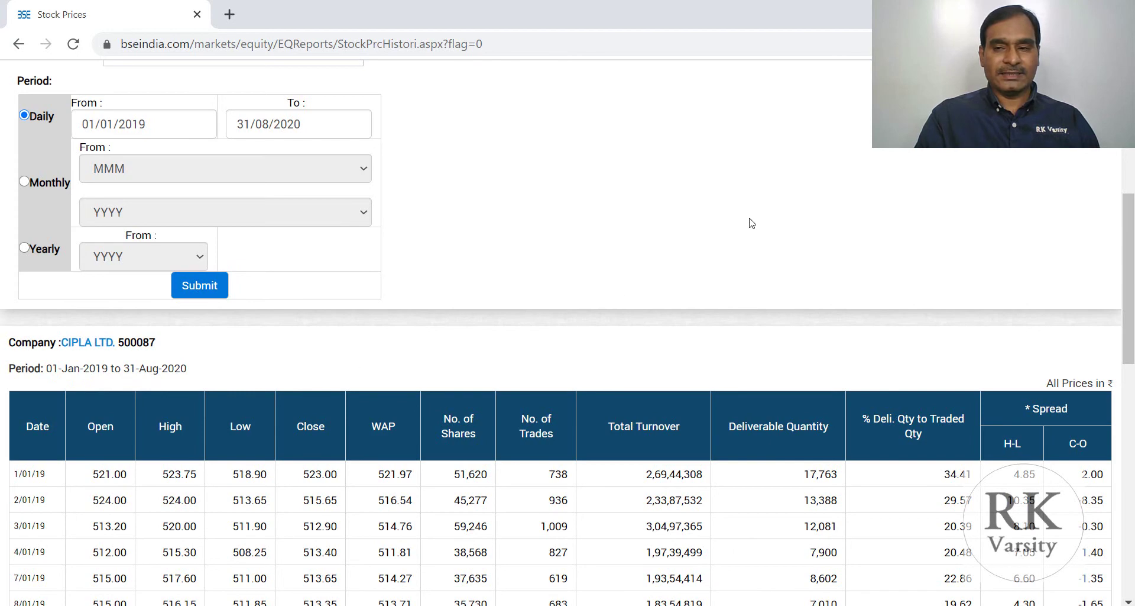
Download the stock prices to the Desktop as the CSV file 500087 and open it in Excel
scroll(751, 223, "up", 6)
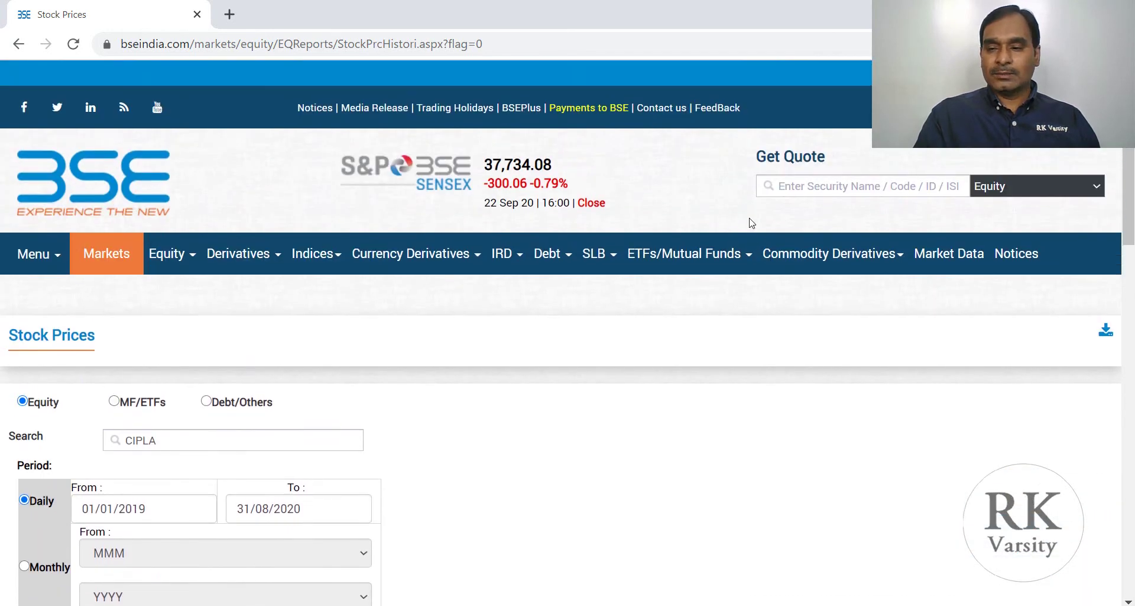
left_click(1106, 334)
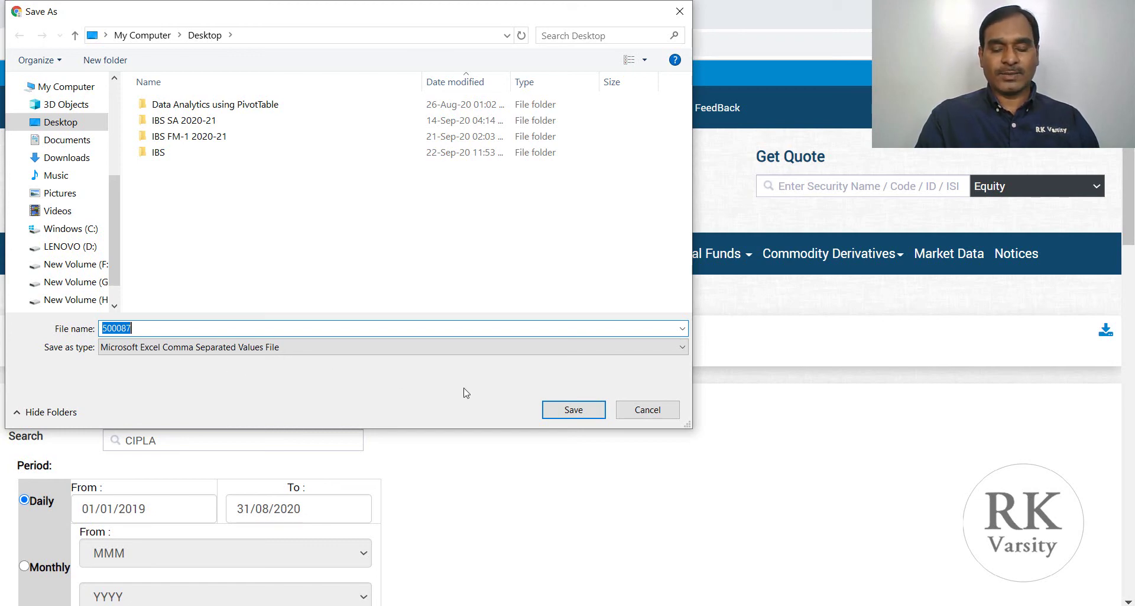
left_click(574, 410)
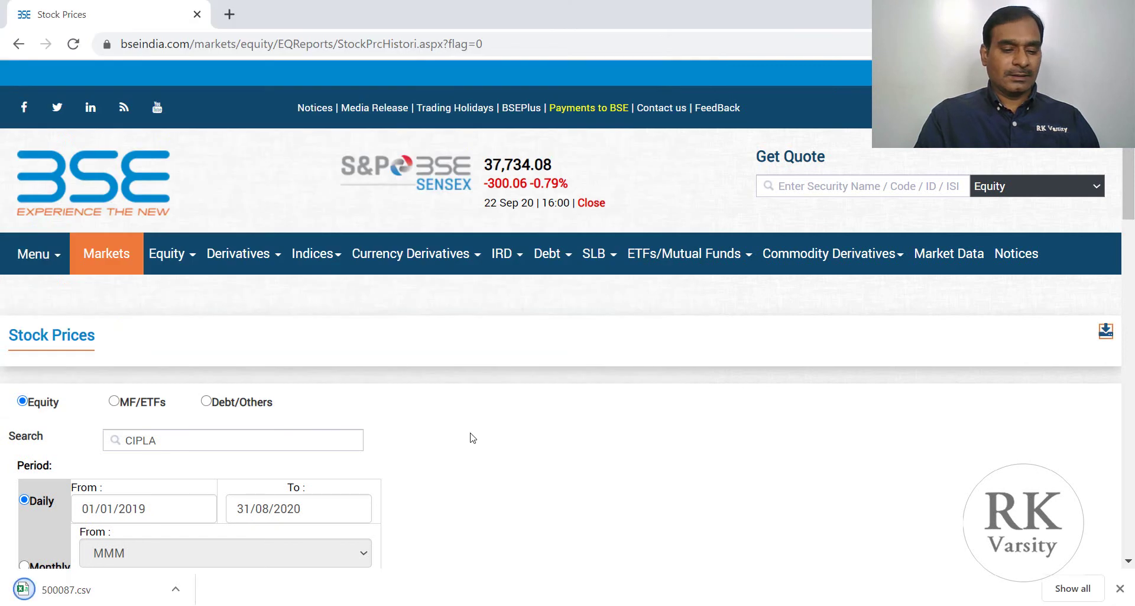
left_click(49, 592)
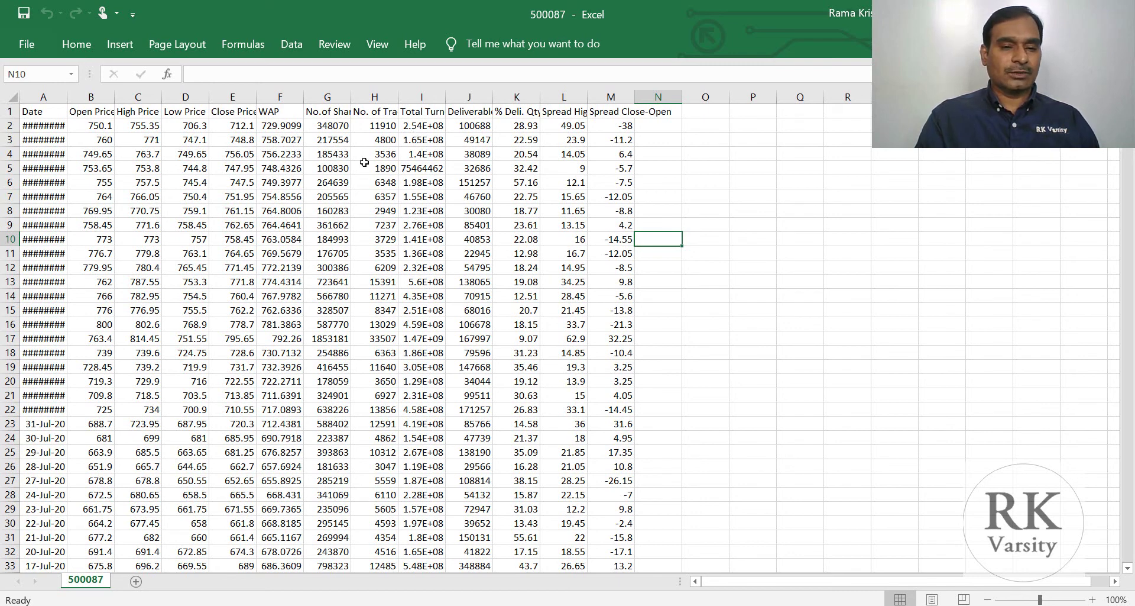
Autofit the width of all the worksheet's columns to their contents and deselect the cells
left_click(12, 97)
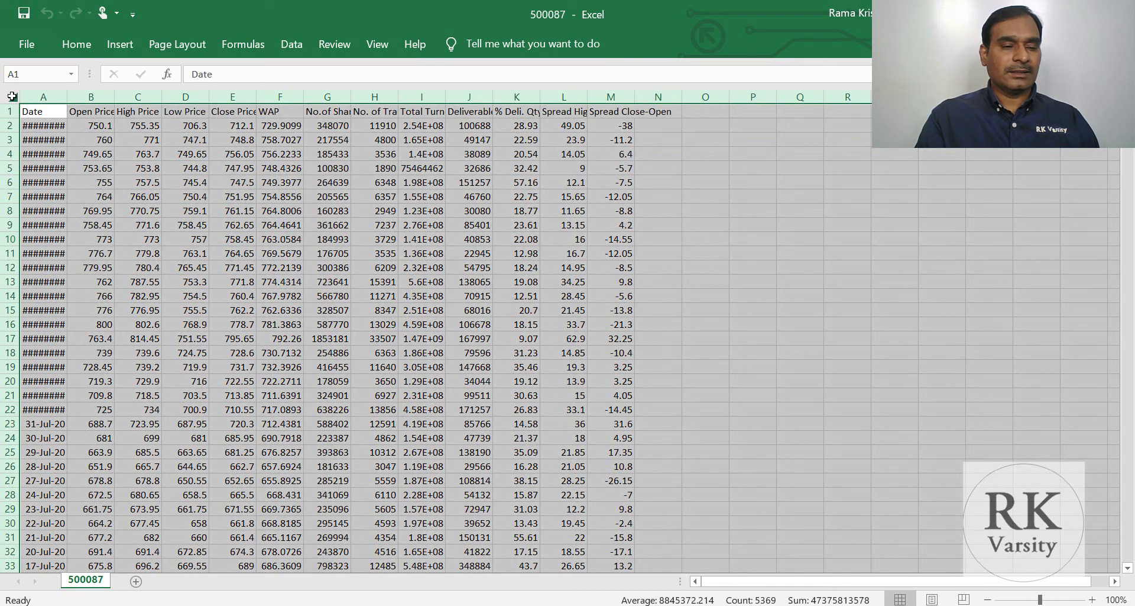
double_click(67, 98)
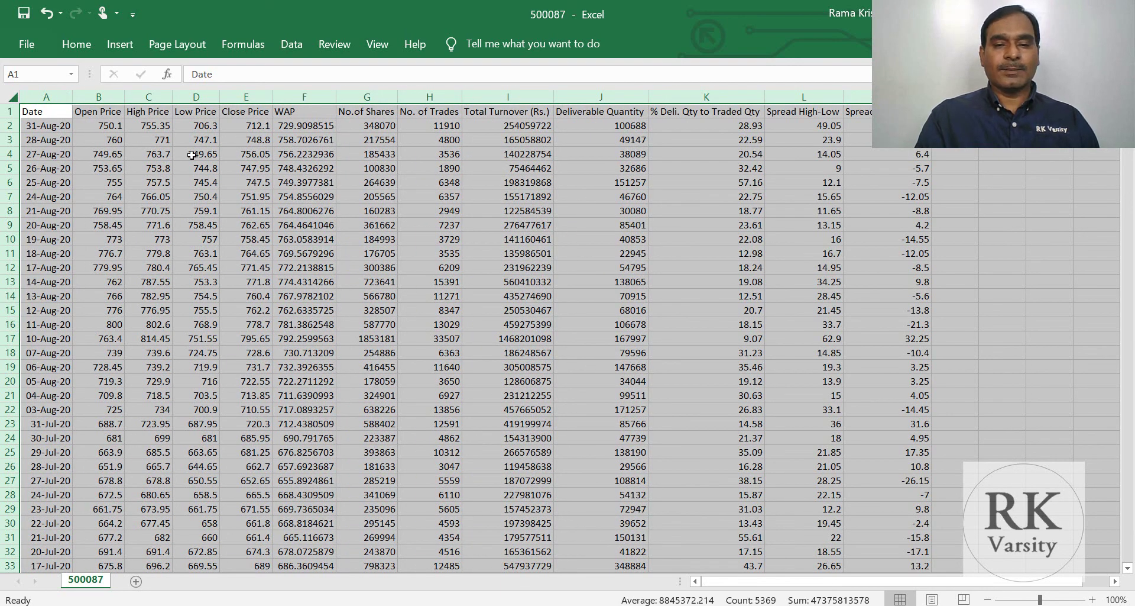
left_click(1076, 251)
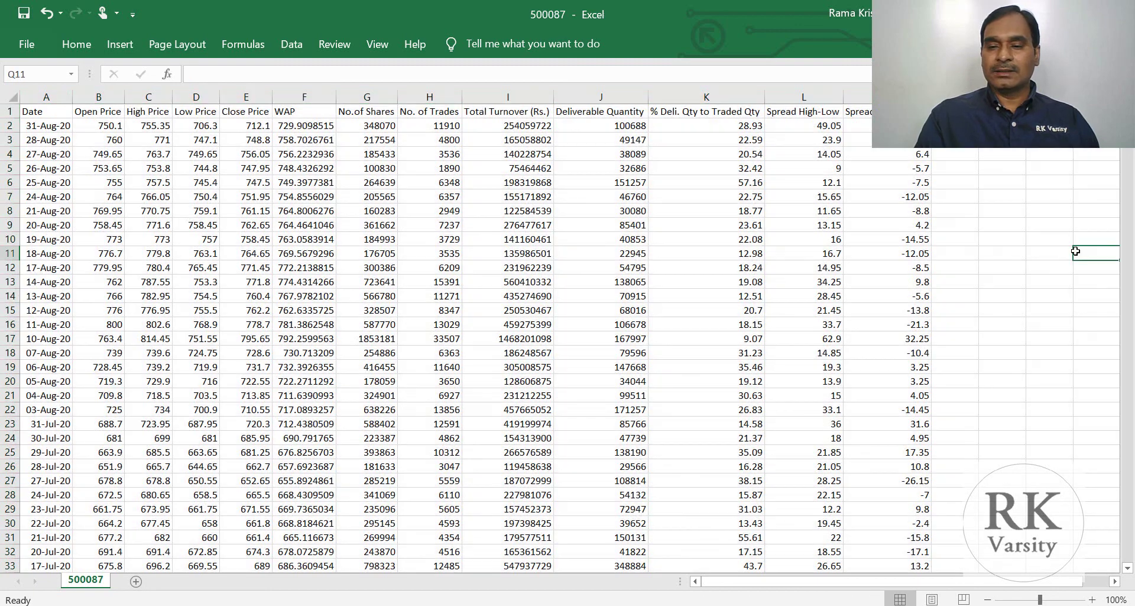